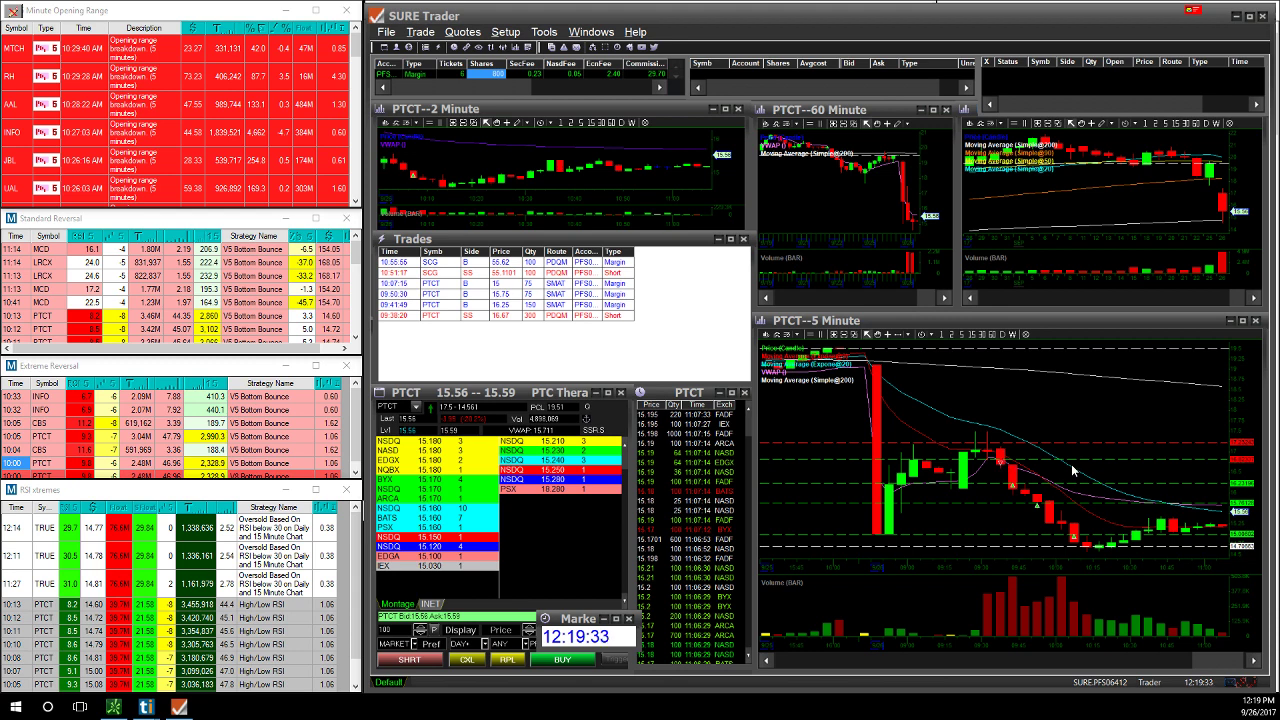
Set the colour of the horizontal line on the PTCT 5-minute chart to red.
{"action": "right_click", "coordinate": [1075, 458]}
{"action": "left_click", "coordinate": [1080, 463]}
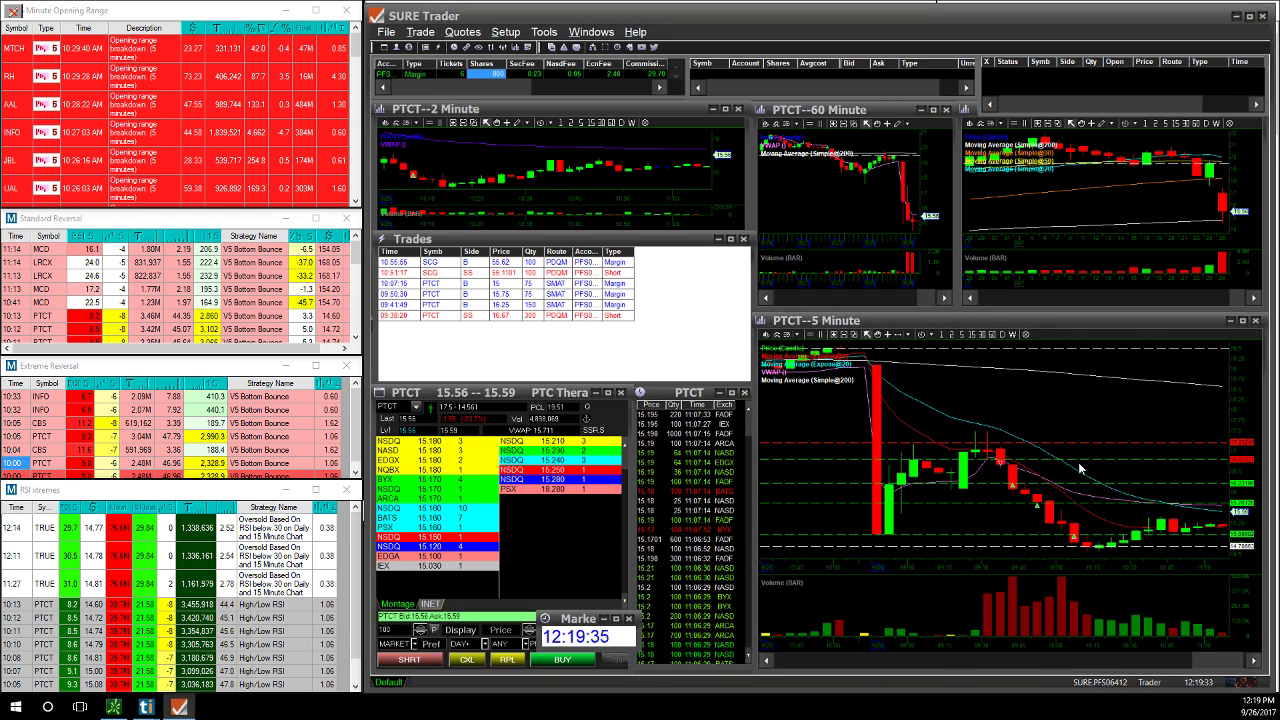
{"action": "left_click", "coordinate": [841, 311]}
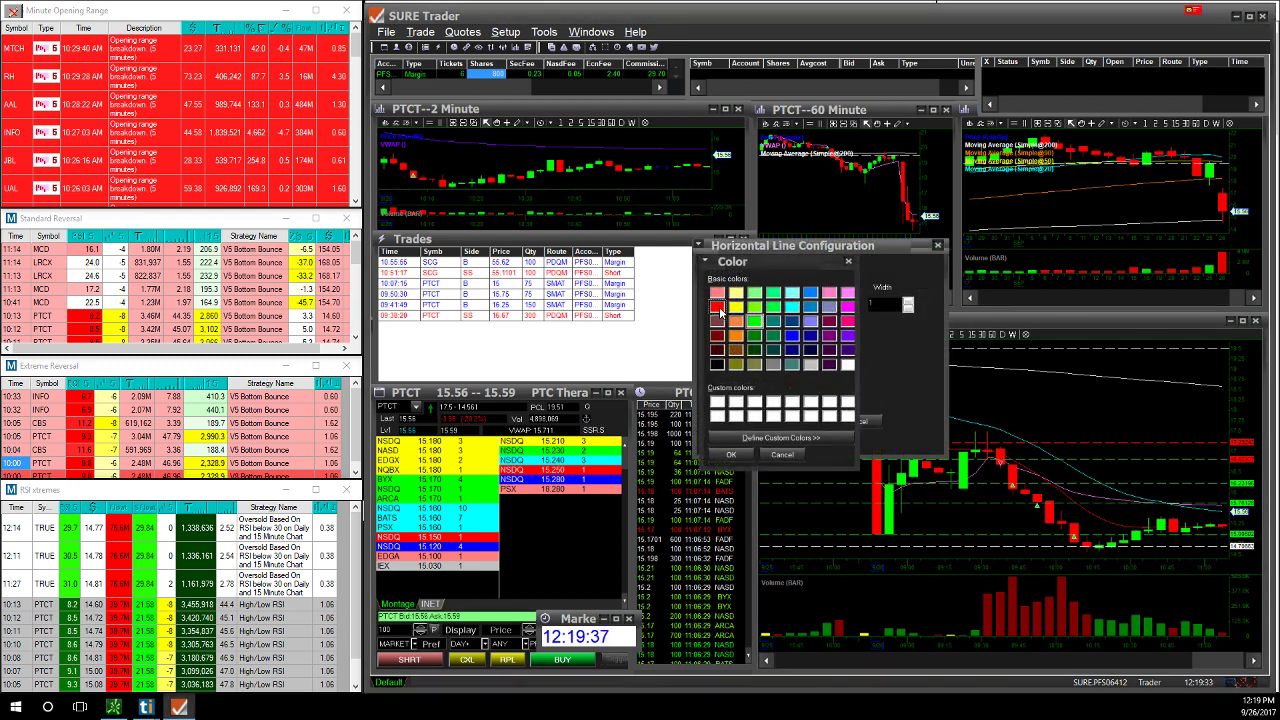
{"action": "left_click", "coordinate": [743, 456]}
{"action": "left_click", "coordinate": [775, 421]}
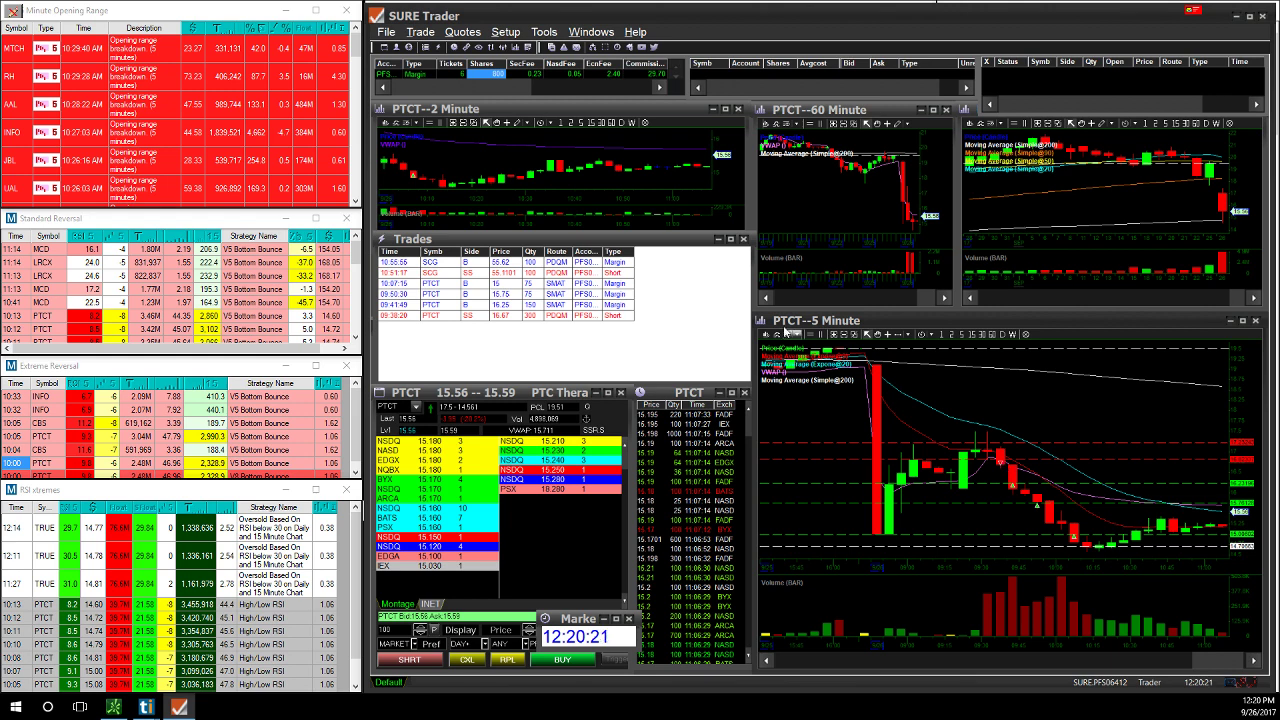
Move the PTCT 2-minute chart back in time to review the early-session trade entries and exits.
{"action": "left_click", "coordinate": [654, 204]}
{"action": "left_click_drag", "start_coordinate": [718, 248], "coordinate": [687, 244]}
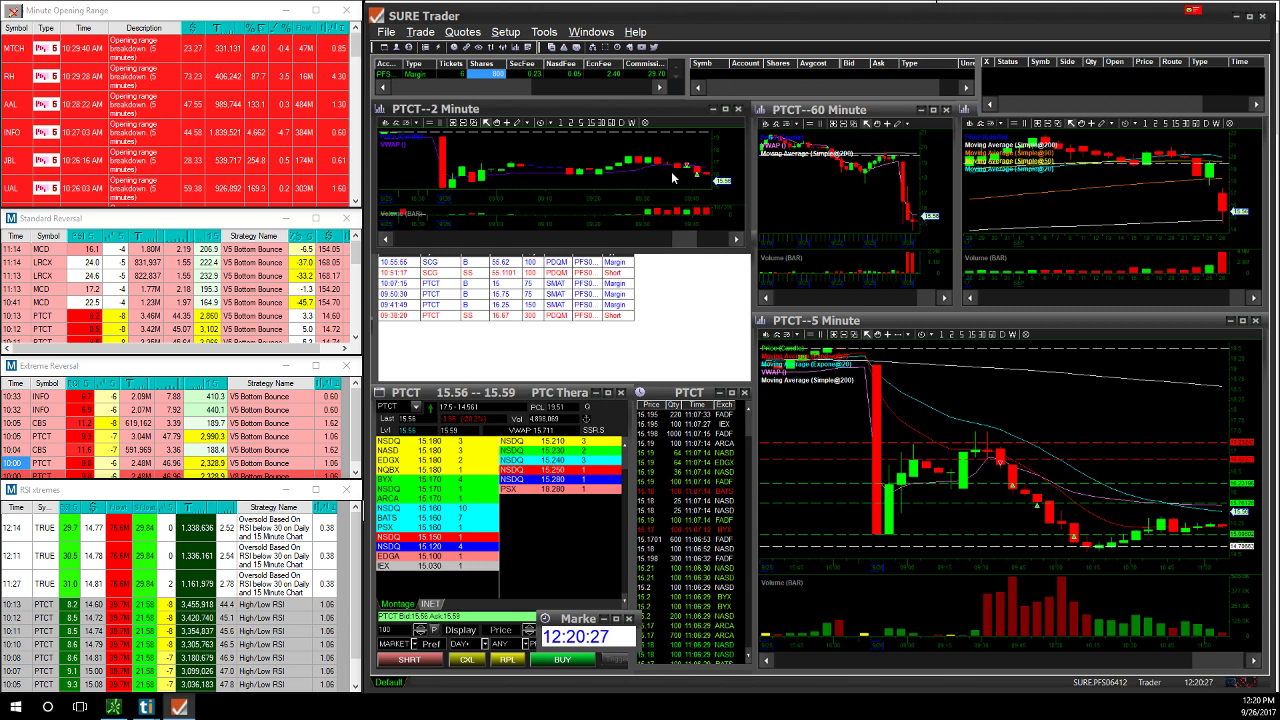
{"action": "left_click", "coordinate": [736, 240]}
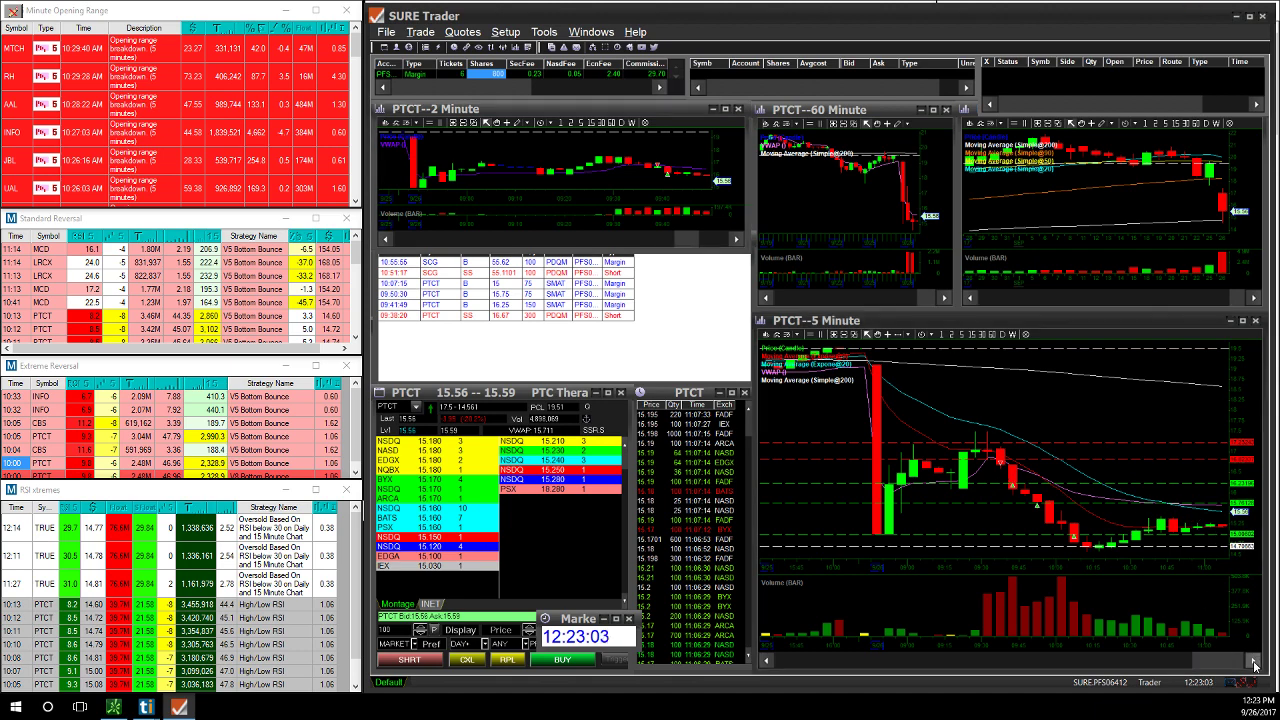
Switch to thinkorswim and load PTCT in the linked charts, with a closer view of today's 5-minute session.
{"action": "left_click", "coordinate": [116, 707]}
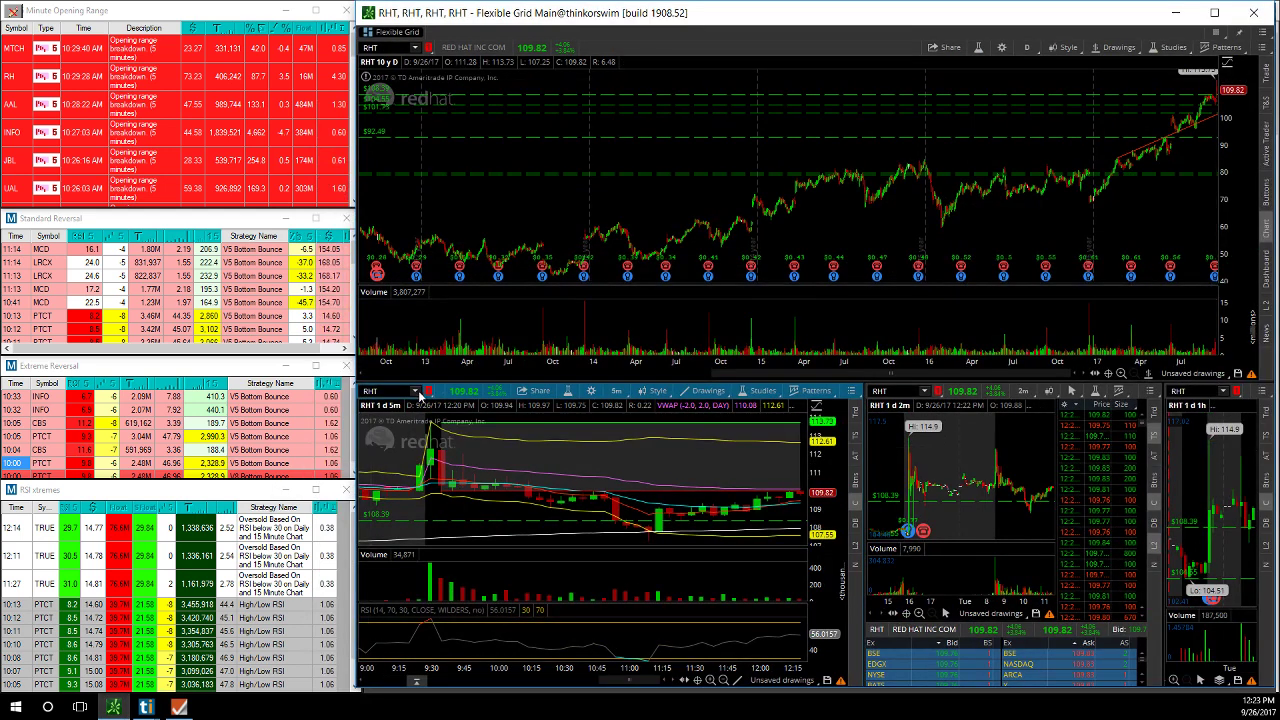
{"action": "left_click", "coordinate": [414, 391]}
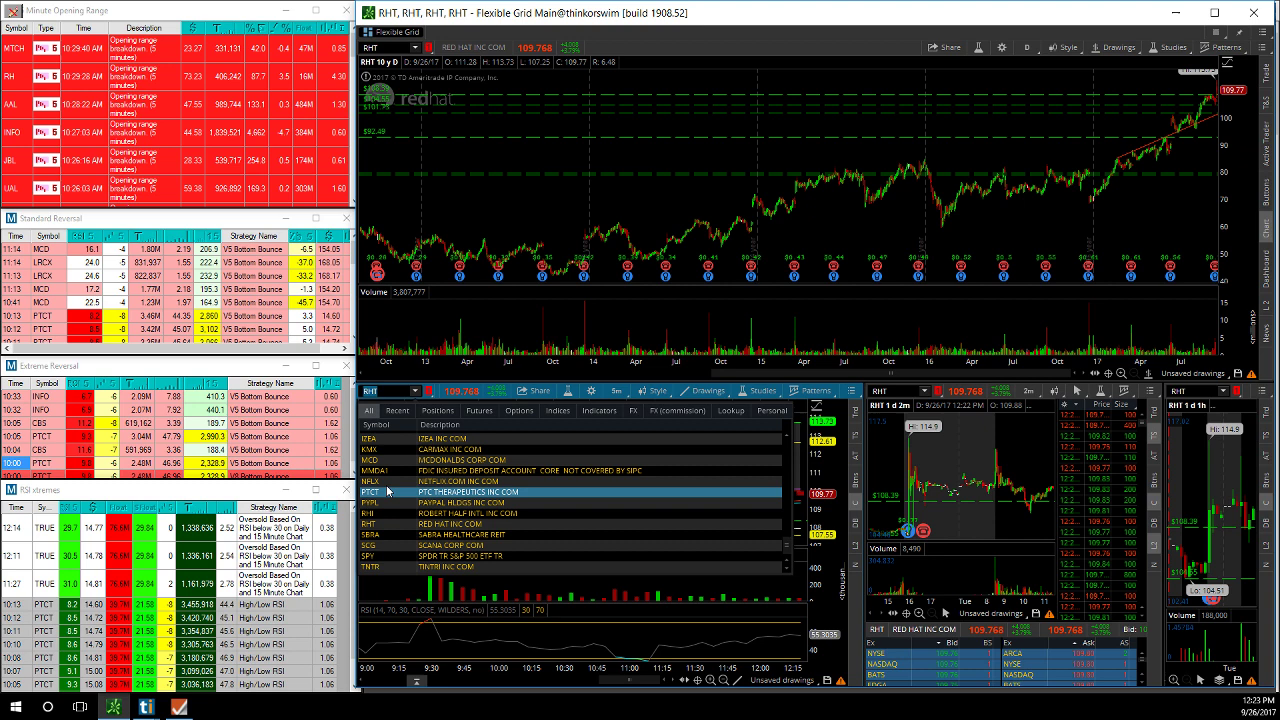
{"action": "left_click", "coordinate": [391, 494]}
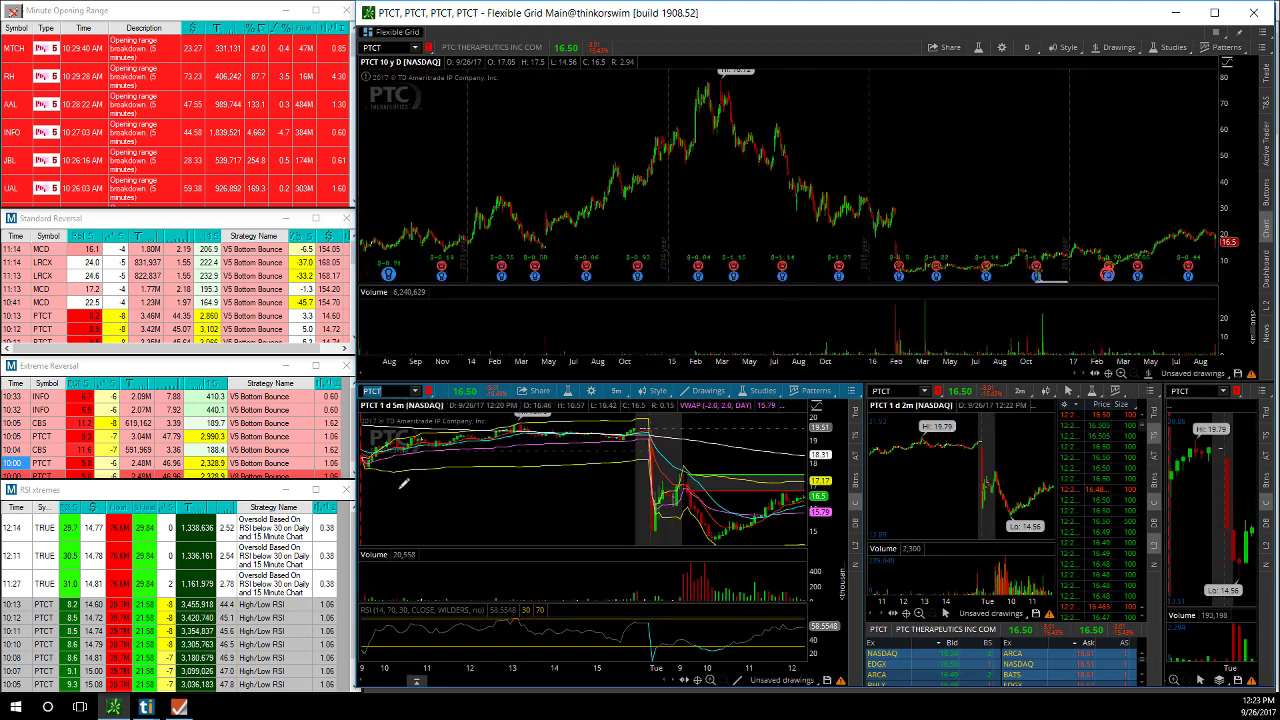
{"action": "left_click", "coordinate": [710, 680]}
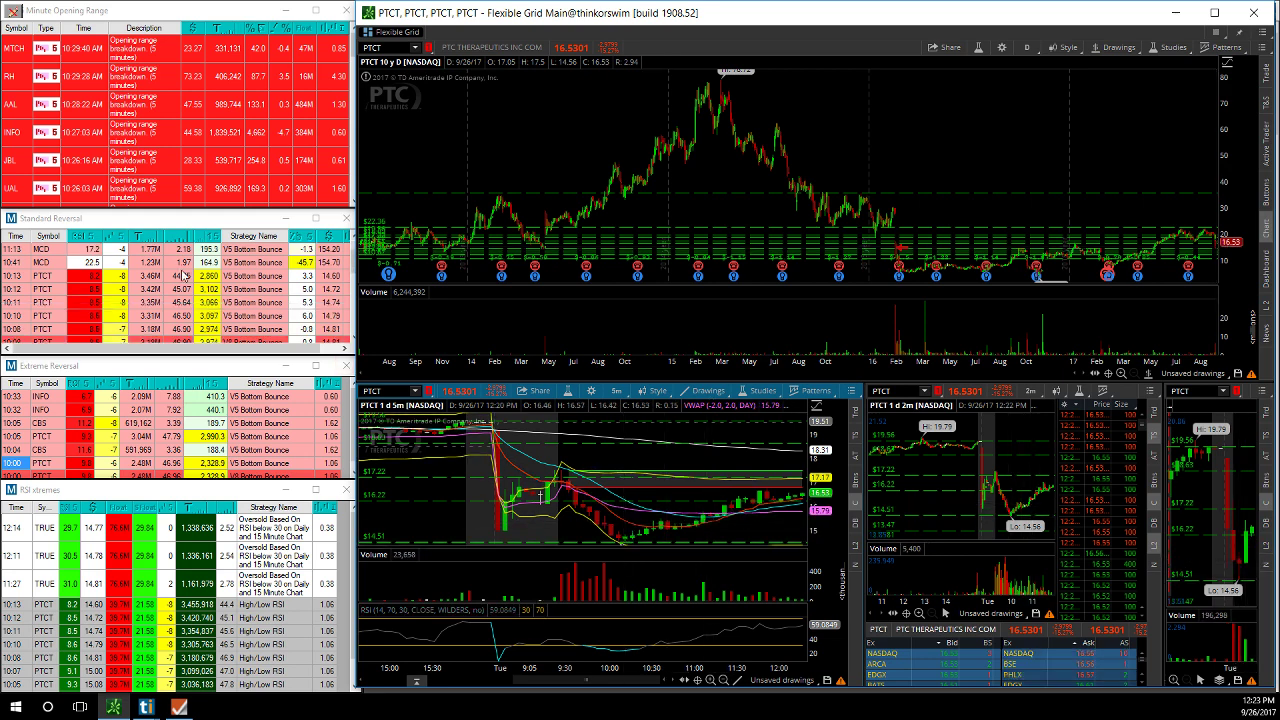
Review the PTCT alerts from around 10:08 in the Standard Reversal scanner.
{"action": "scroll", "coordinate": [52, 330], "scroll_direction": "down", "scroll_amount": 2}
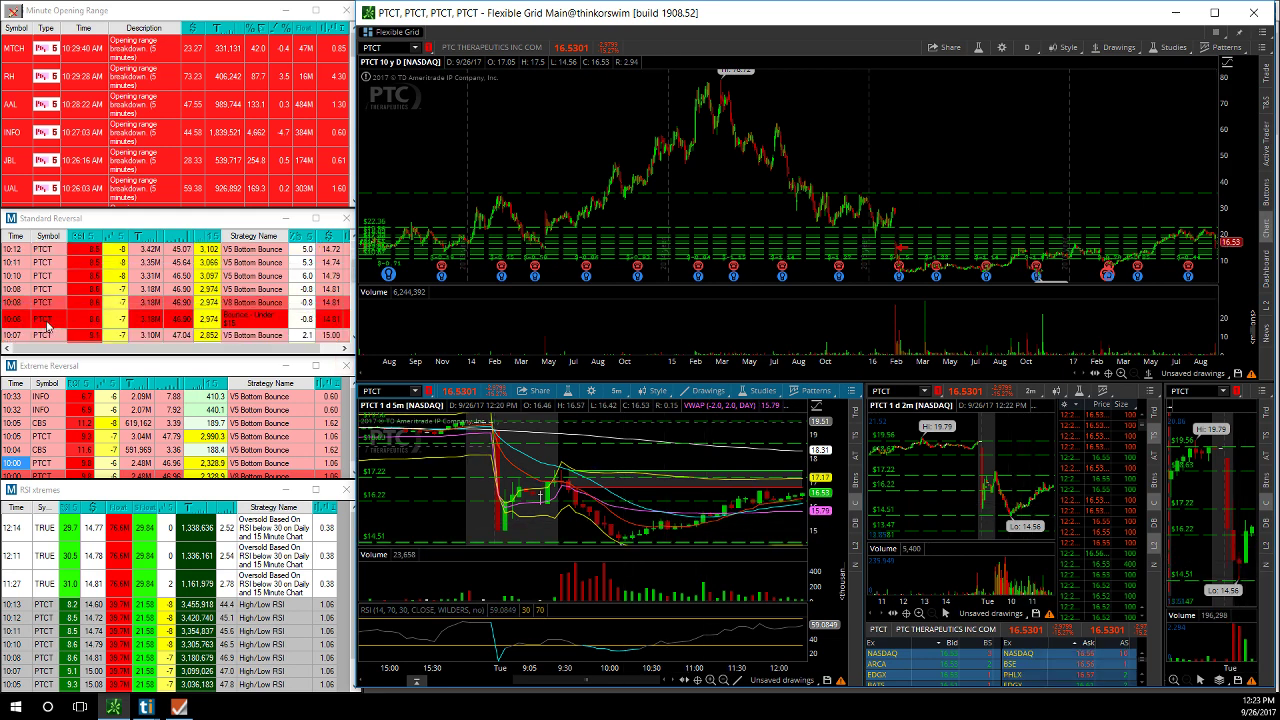
{"action": "scroll", "coordinate": [47, 330], "scroll_direction": "down", "scroll_amount": 1}
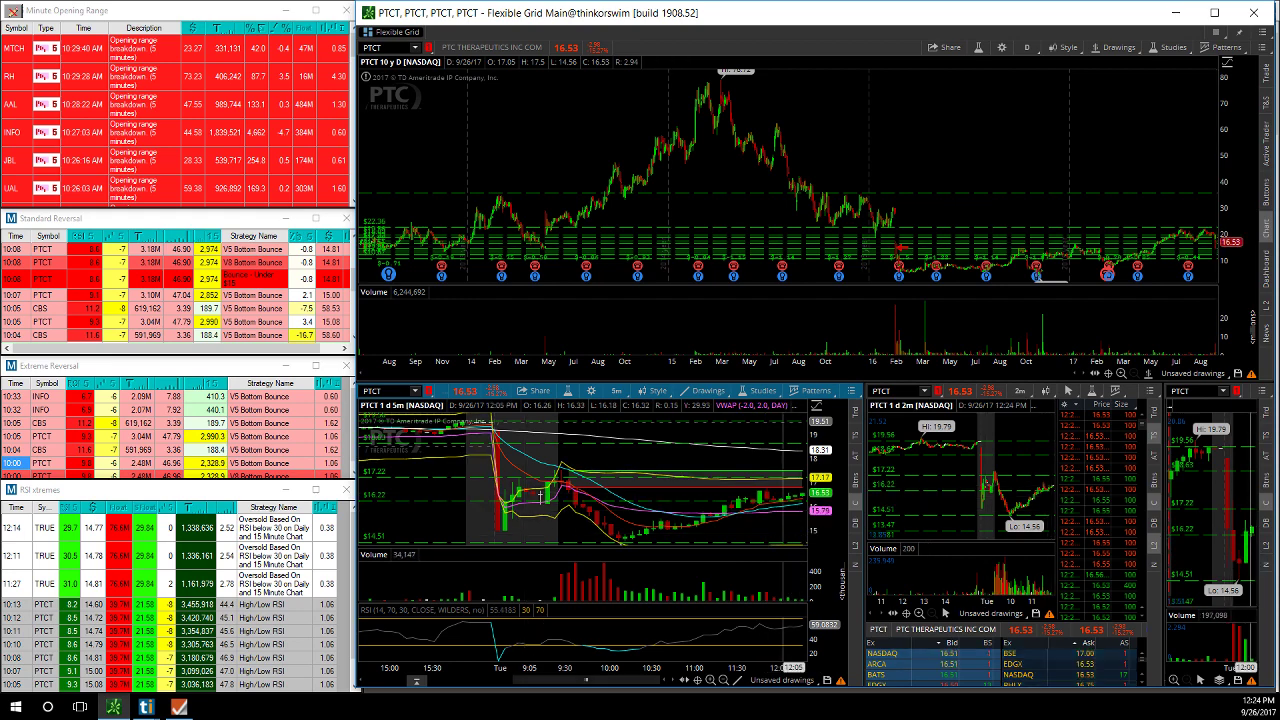
Return to SURE Trader and load the SCG charts for review, followed by the DRI charts.
{"action": "left_click", "coordinate": [1175, 12]}
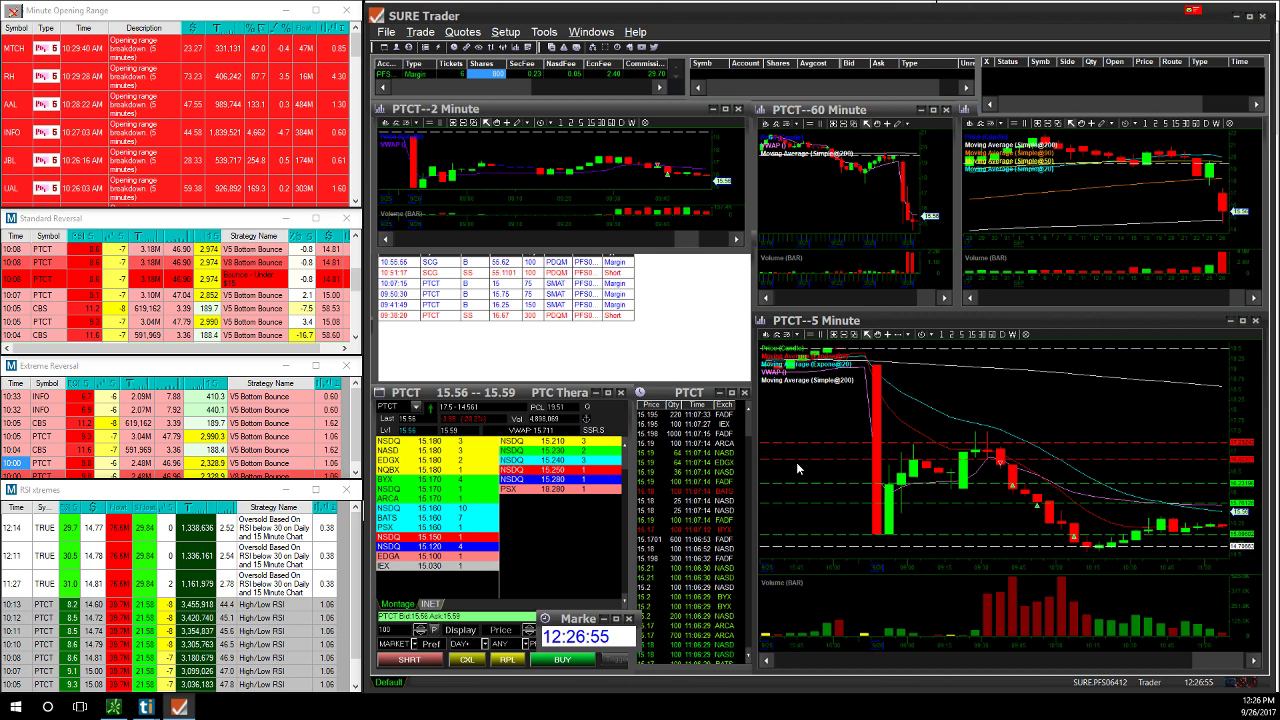
{"action": "left_click", "coordinate": [417, 409]}
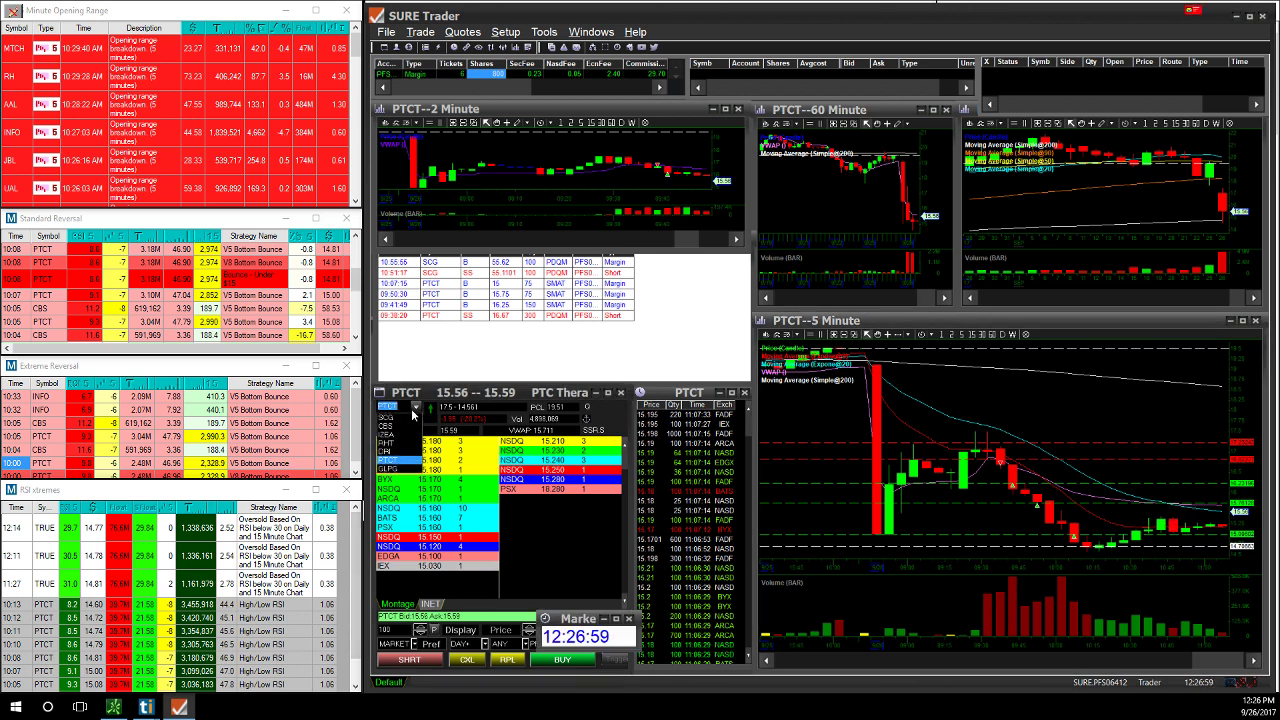
{"action": "left_click", "coordinate": [387, 417]}
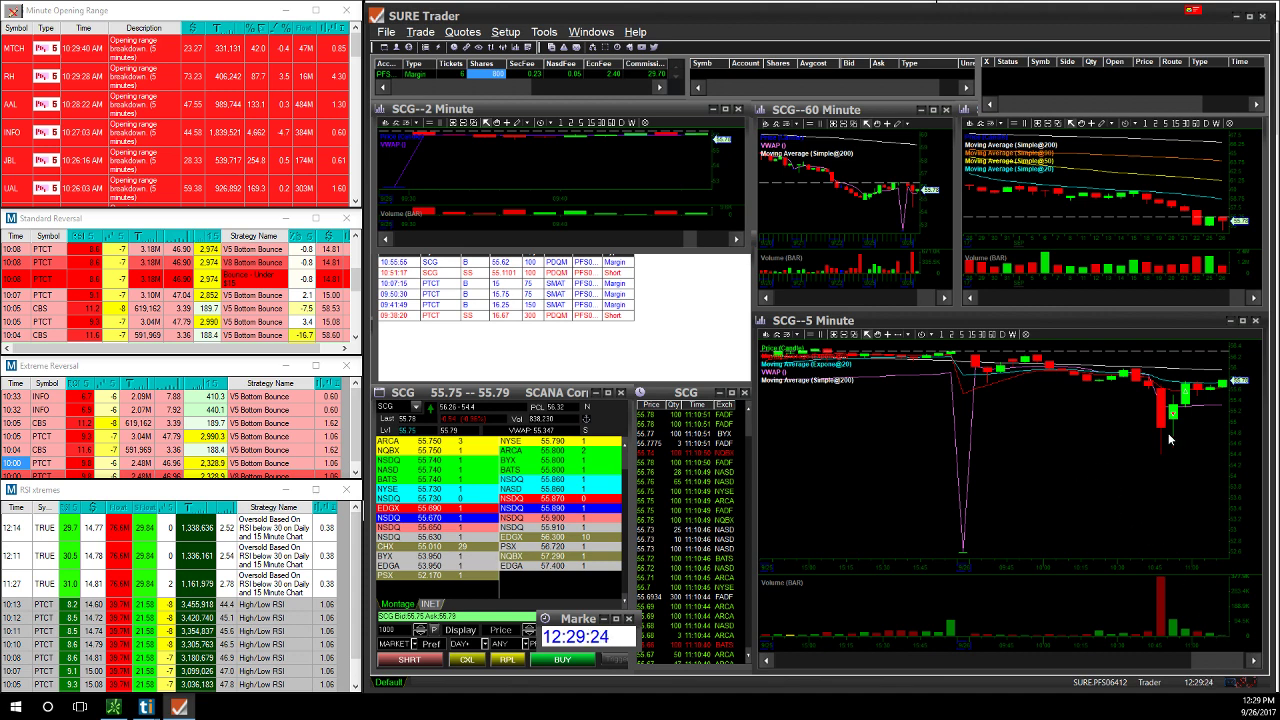
{"action": "left_click", "coordinate": [417, 408]}
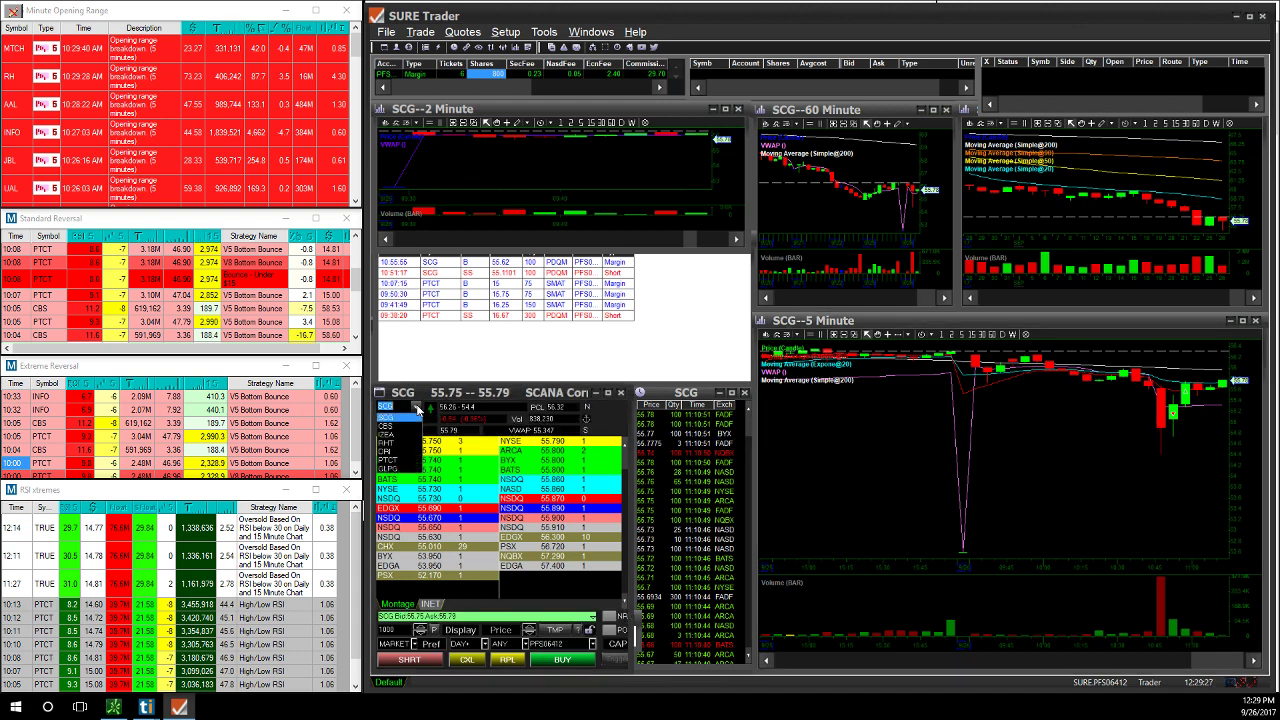
{"action": "left_click", "coordinate": [398, 453]}
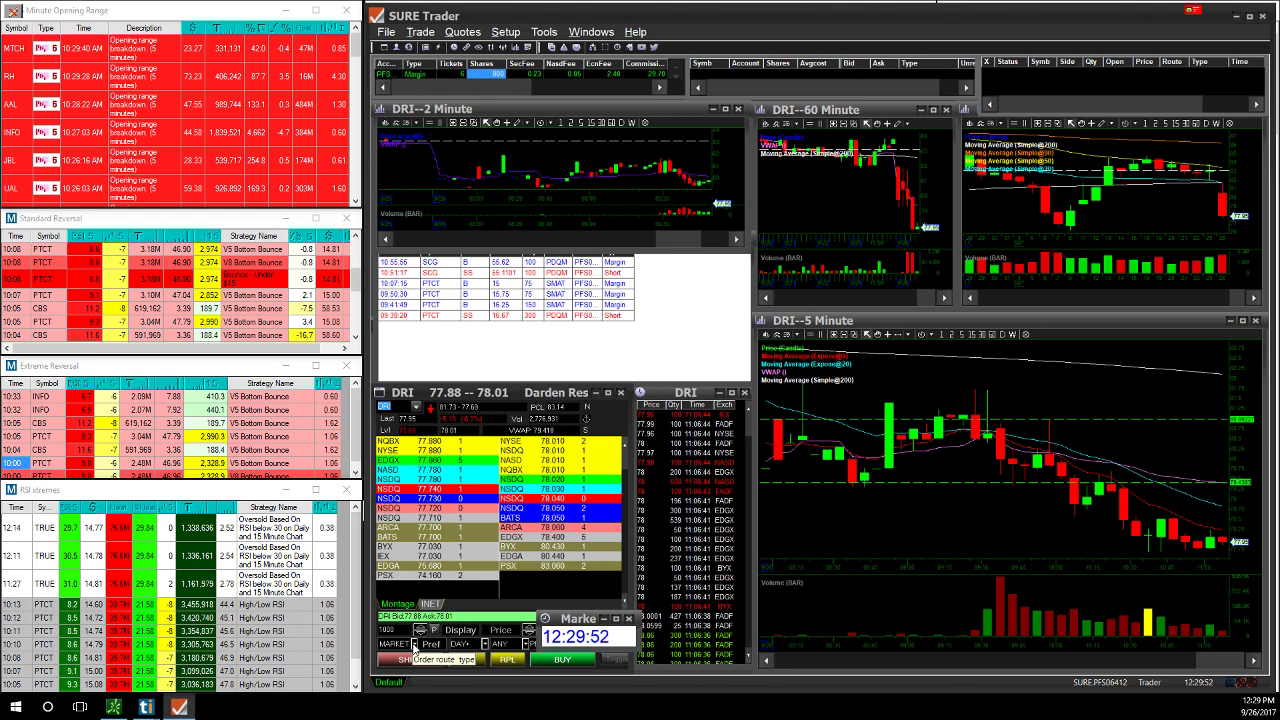
Switch to thinkorswim and load DRI (Darden Restaurants) in the linked charts.
{"action": "left_click", "coordinate": [113, 707]}
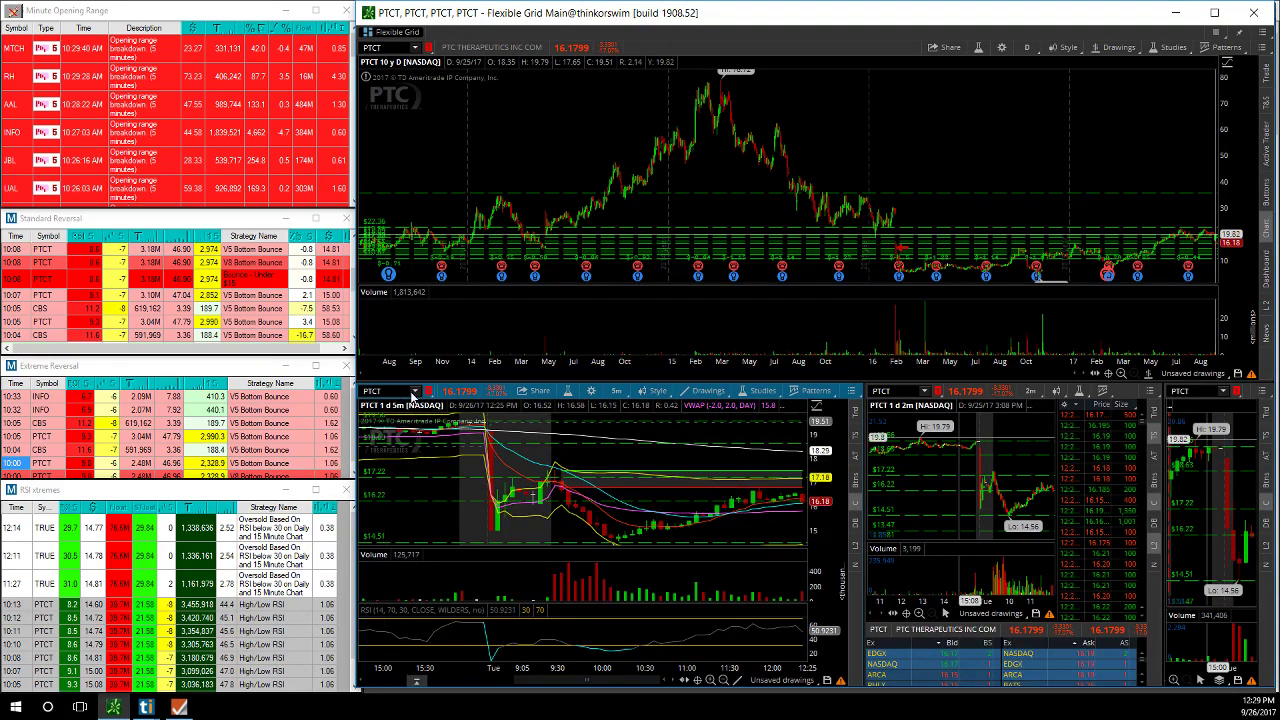
{"action": "left_click", "coordinate": [380, 390]}
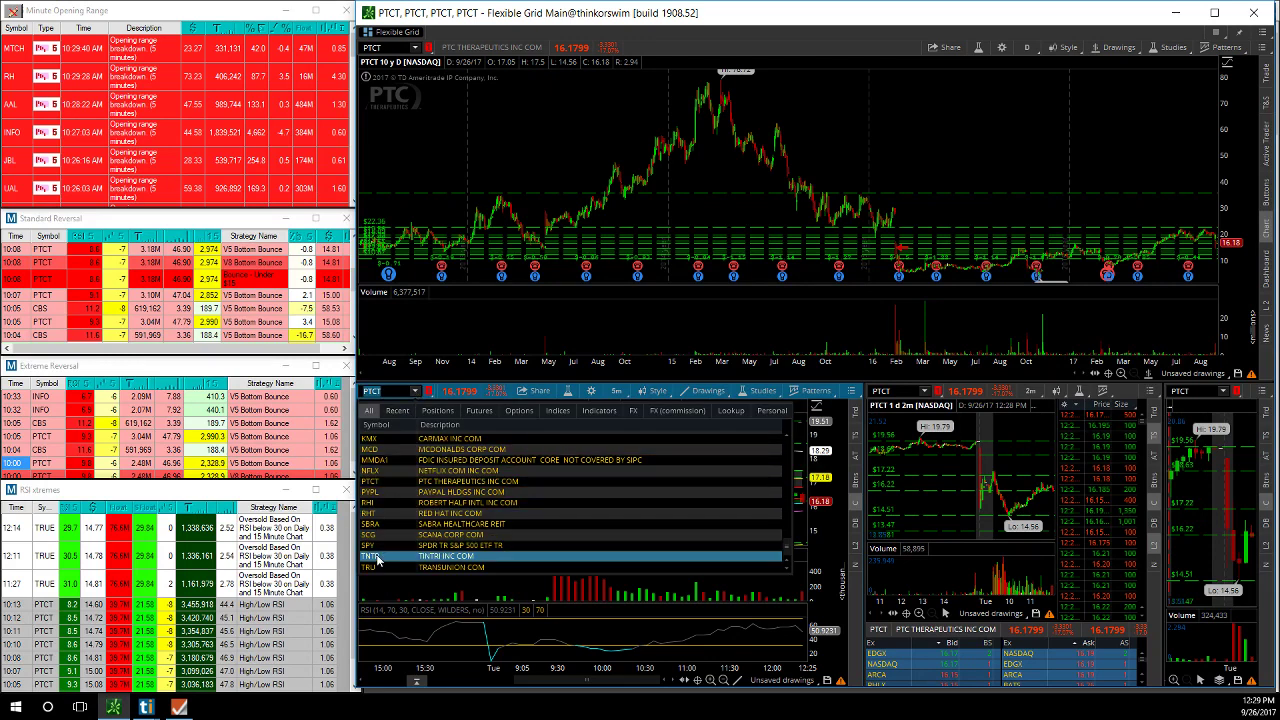
{"action": "scroll", "coordinate": [395, 484], "scroll_direction": "up", "scroll_amount": 3}
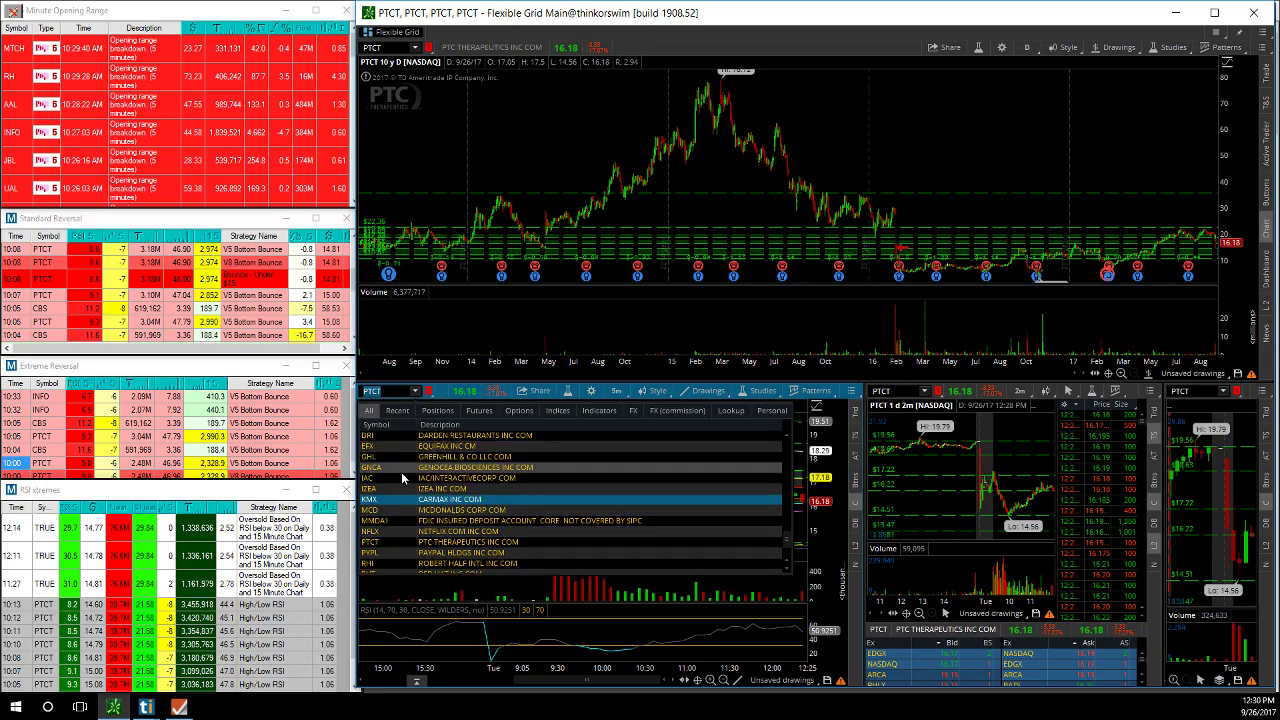
{"action": "left_click", "coordinate": [400, 436]}
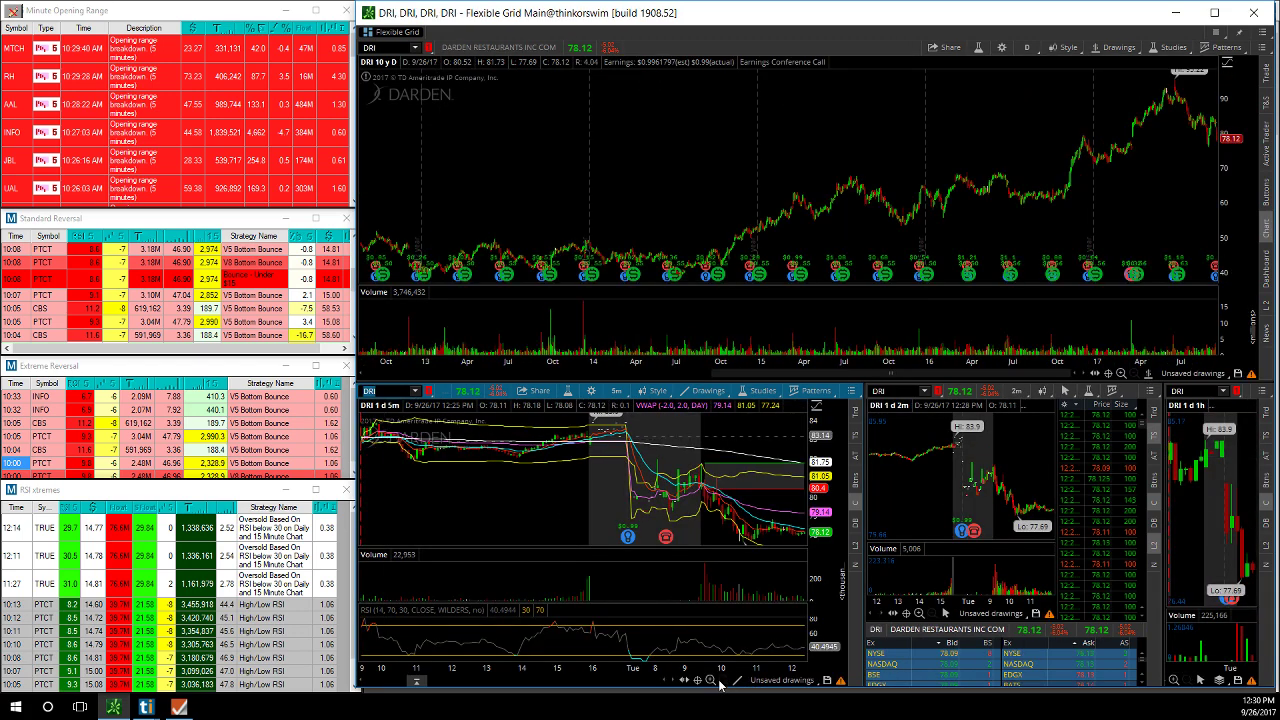
Examine DRI's latest price action up close on the 5-minute and 2-minute charts.
{"action": "left_click", "coordinate": [709, 681]}
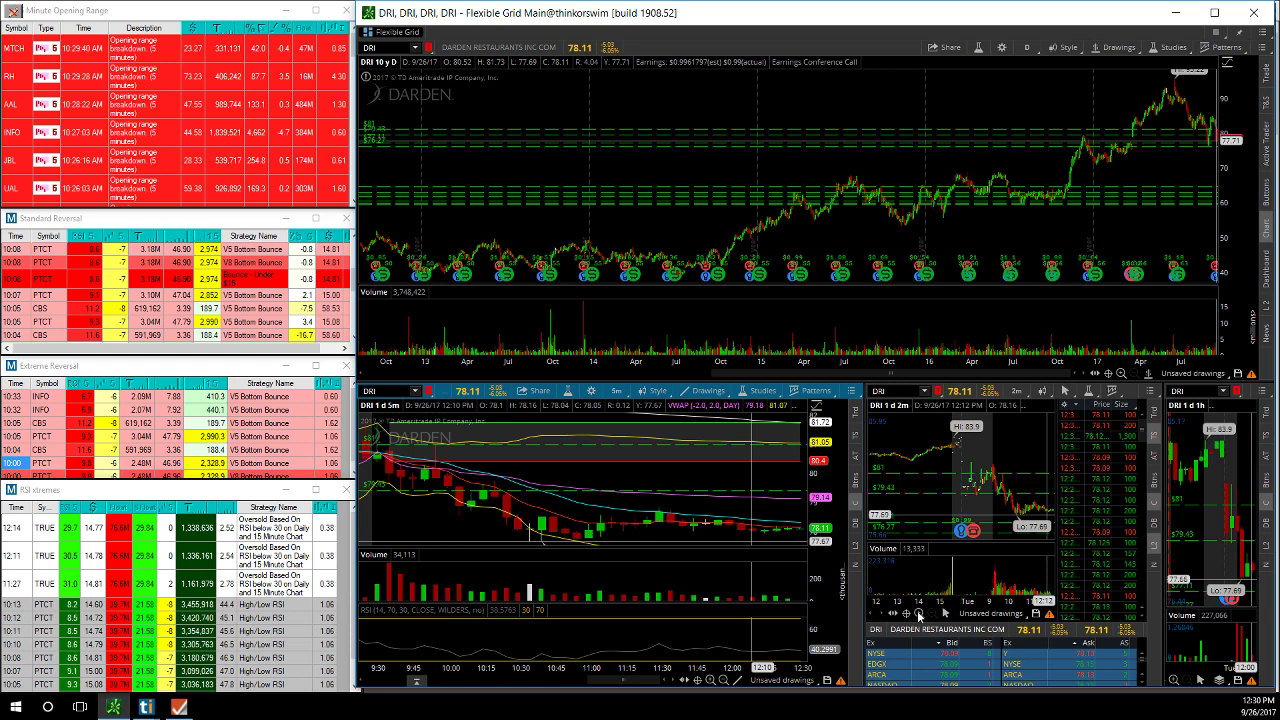
{"action": "left_click", "coordinate": [918, 614]}
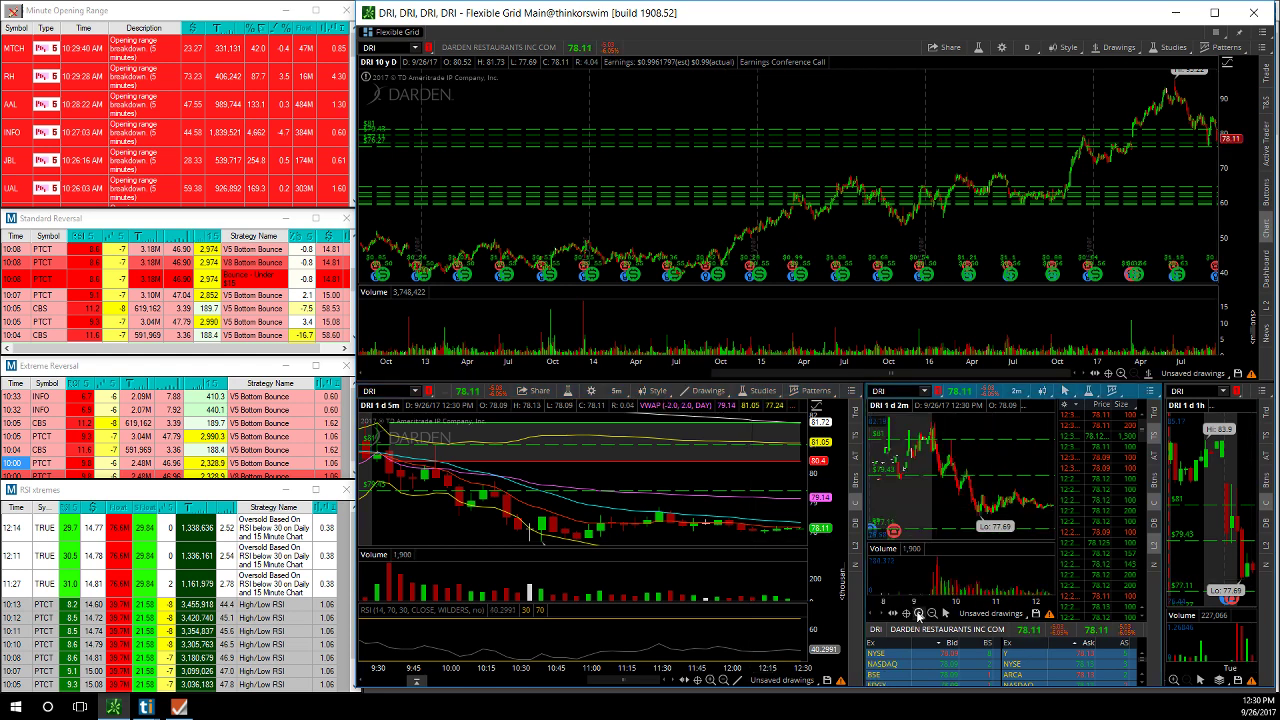
{"action": "left_click", "coordinate": [918, 614]}
{"action": "left_click", "coordinate": [918, 614]}
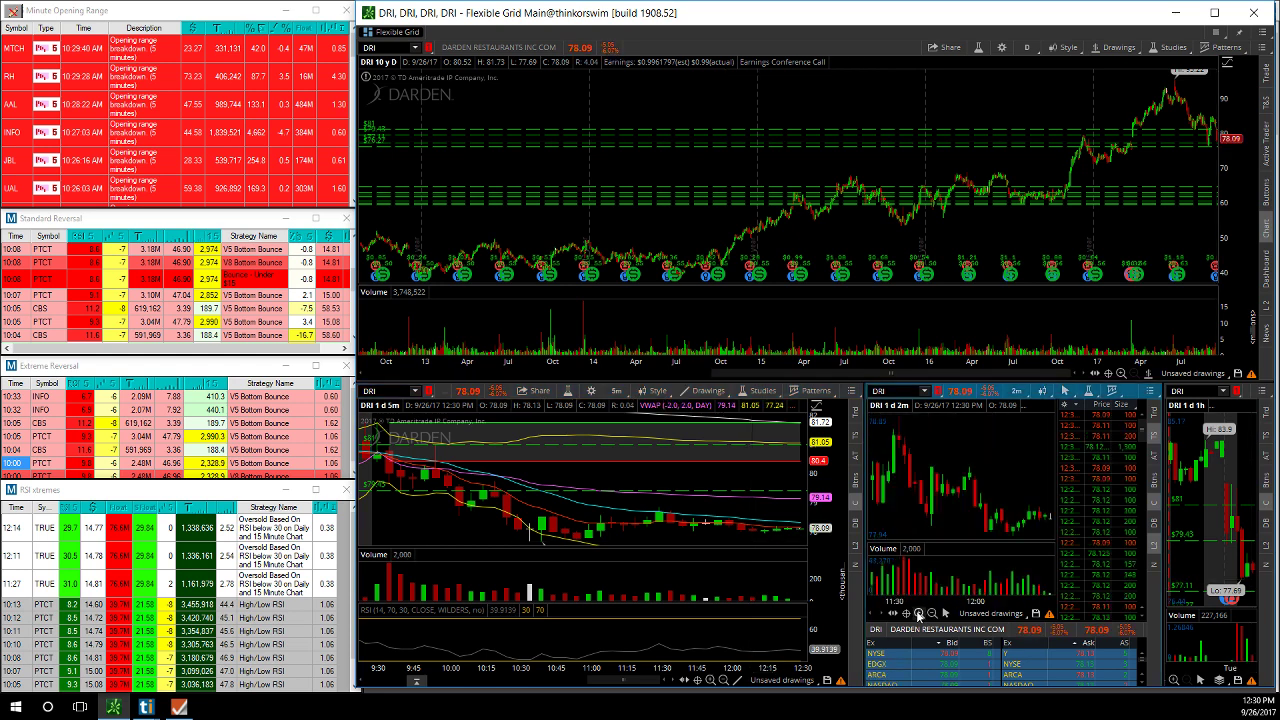
{"action": "left_click", "coordinate": [918, 614]}
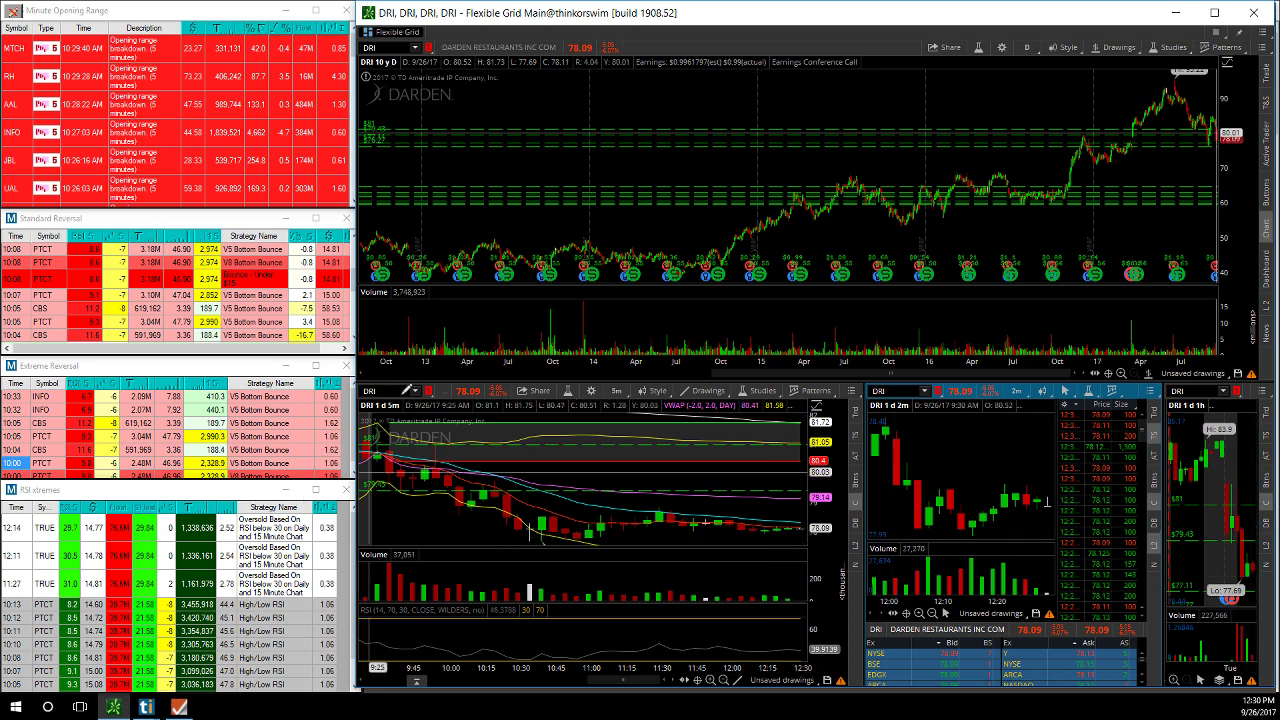
Load RHT (Red Hat) in the linked charts, with a closer view of today's 5-minute session.
{"action": "left_click", "coordinate": [415, 391]}
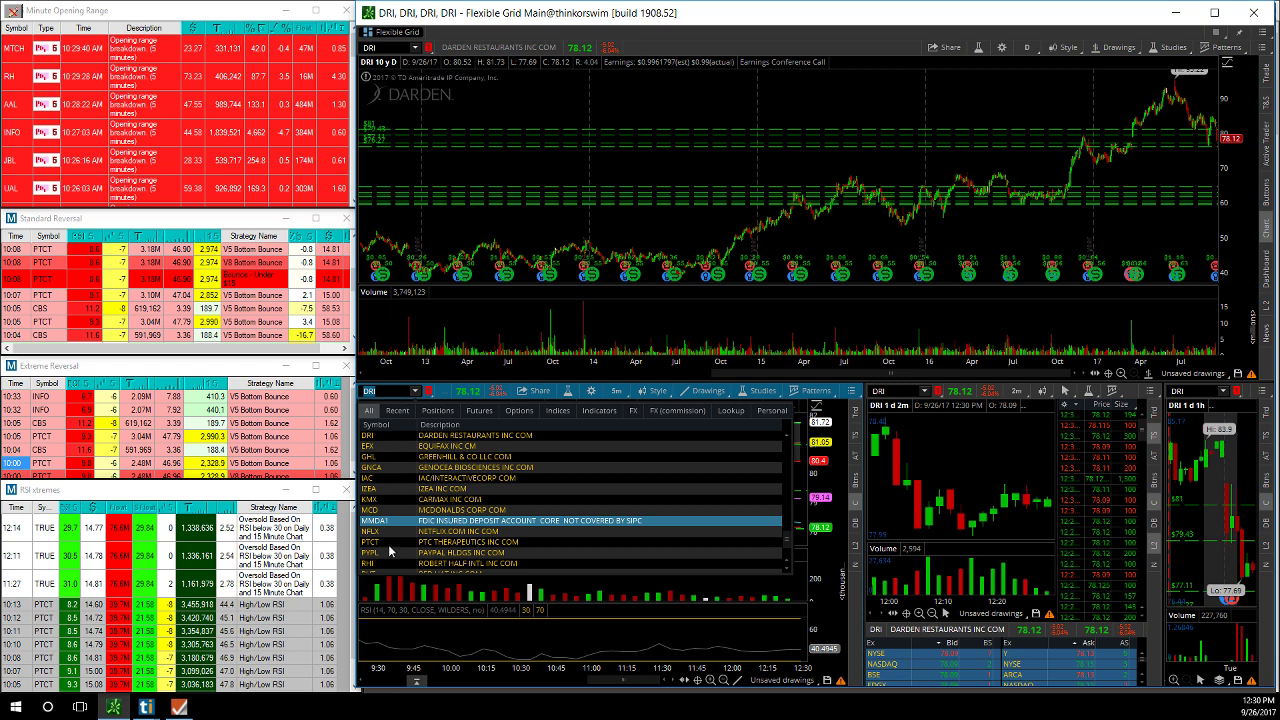
{"action": "scroll", "coordinate": [390, 556], "scroll_direction": "down", "scroll_amount": 2}
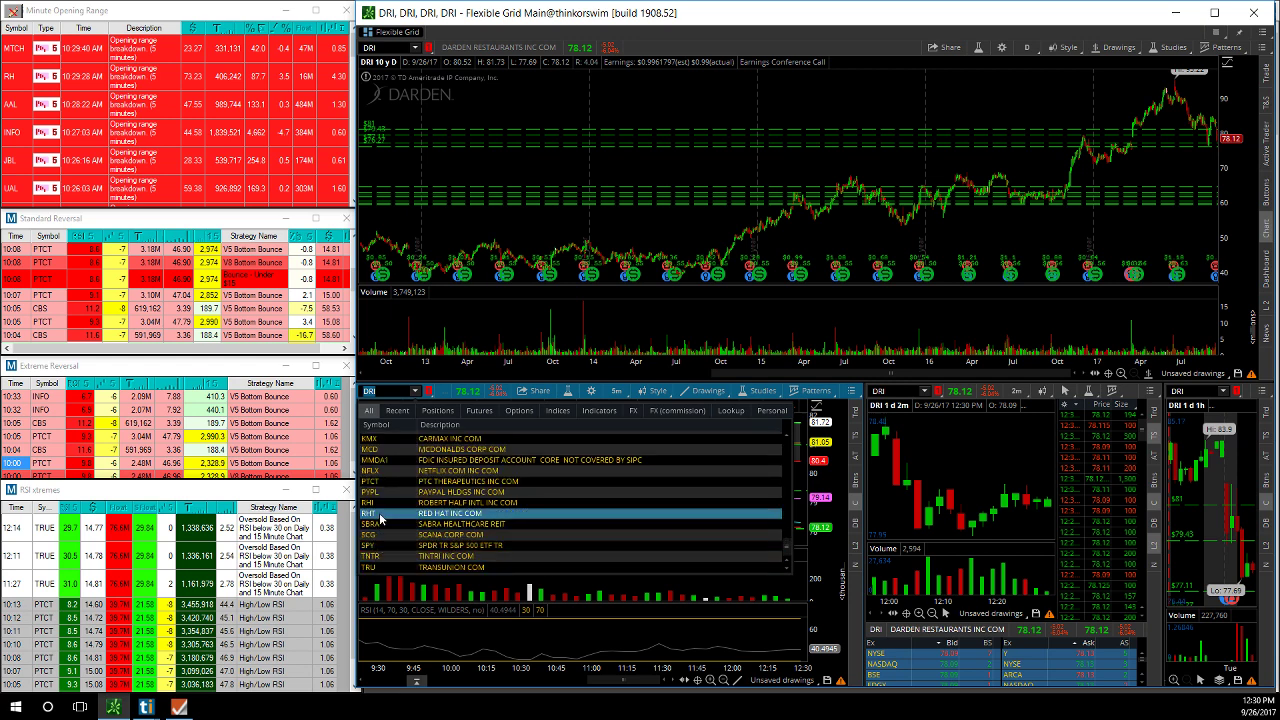
{"action": "left_click", "coordinate": [379, 513]}
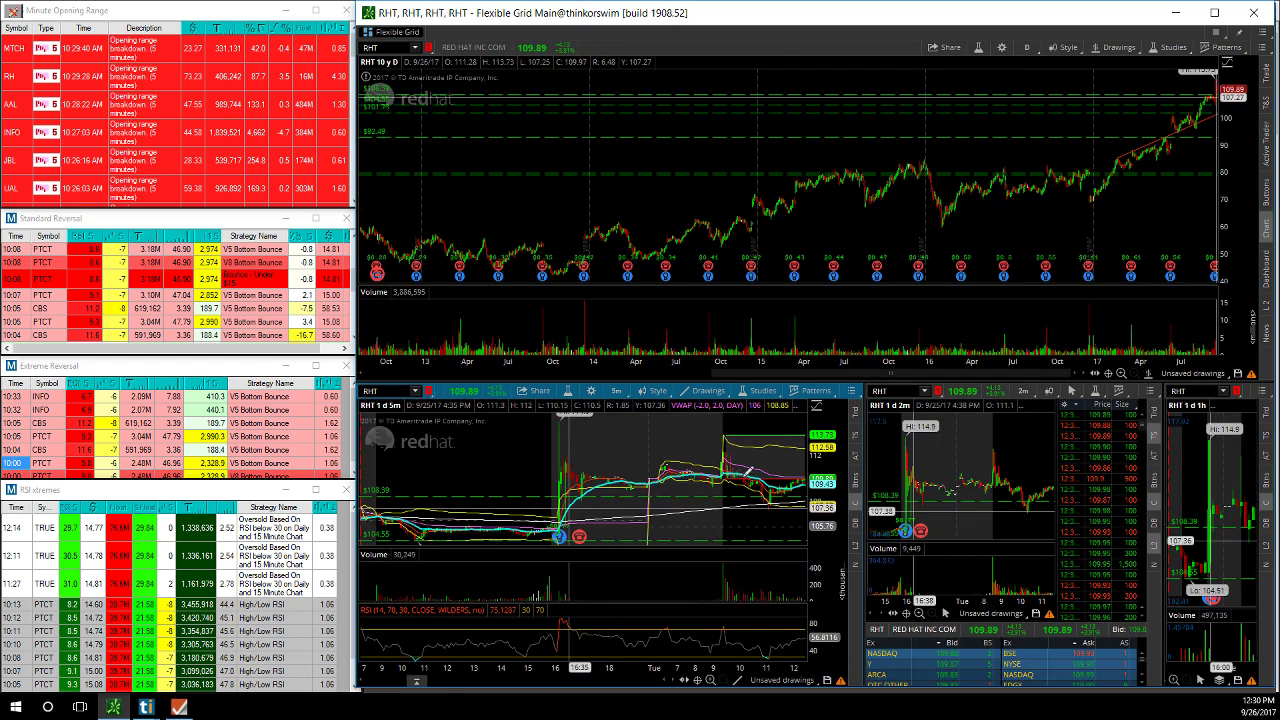
{"action": "left_click", "coordinate": [710, 681]}
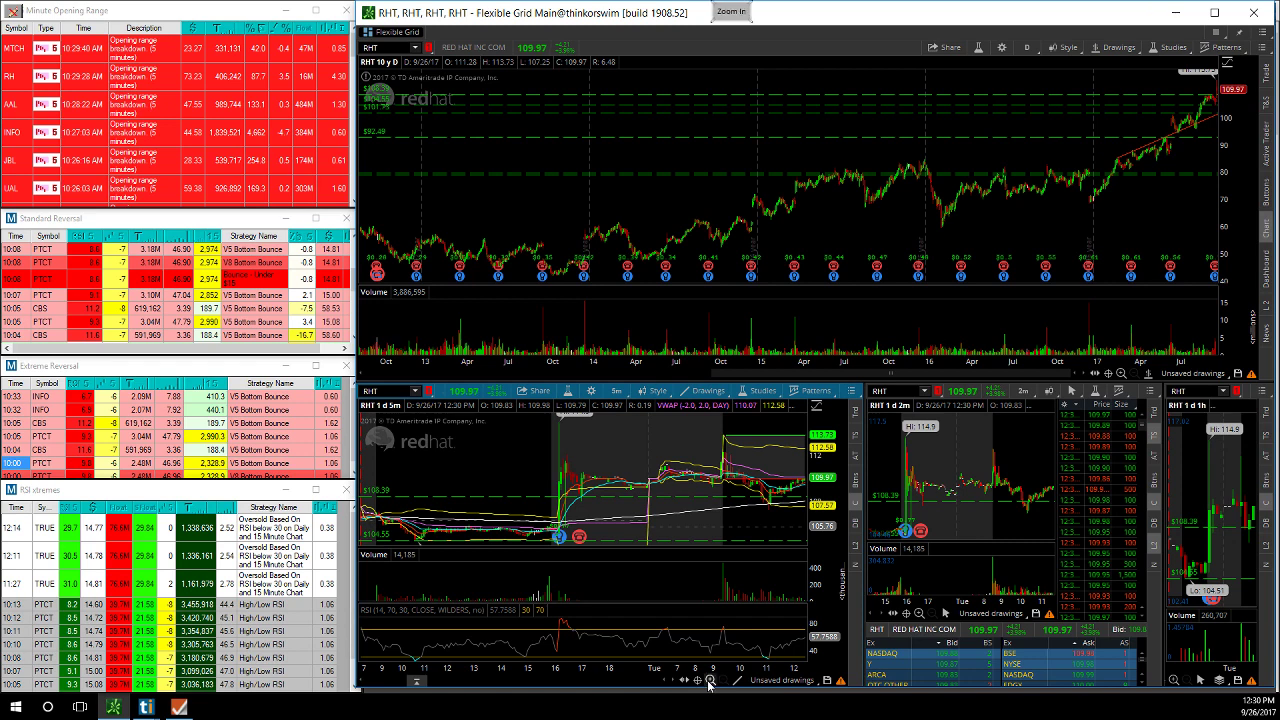
{"action": "left_click", "coordinate": [705, 678]}
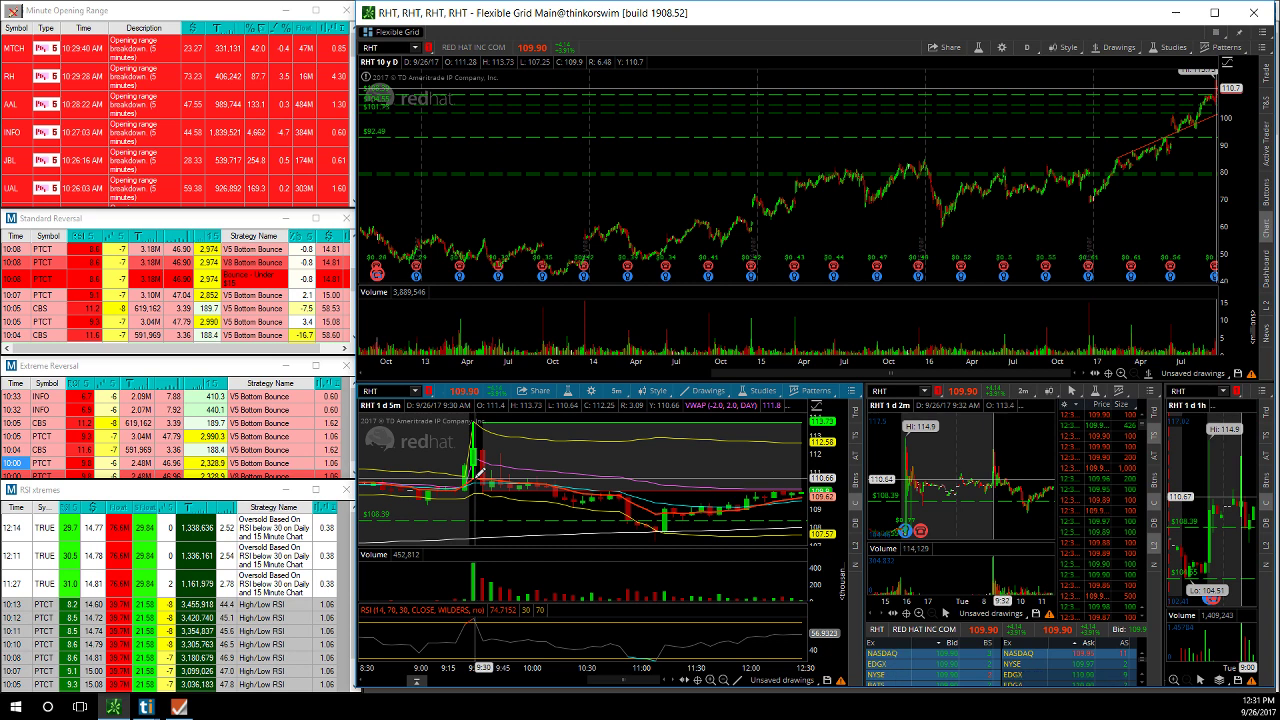
Draw a horizontal price level at about $110.64 on the RHT 5-minute chart and return to SURE Trader.
{"action": "left_click_drag", "start_coordinate": [479, 474], "coordinate": [641, 443]}
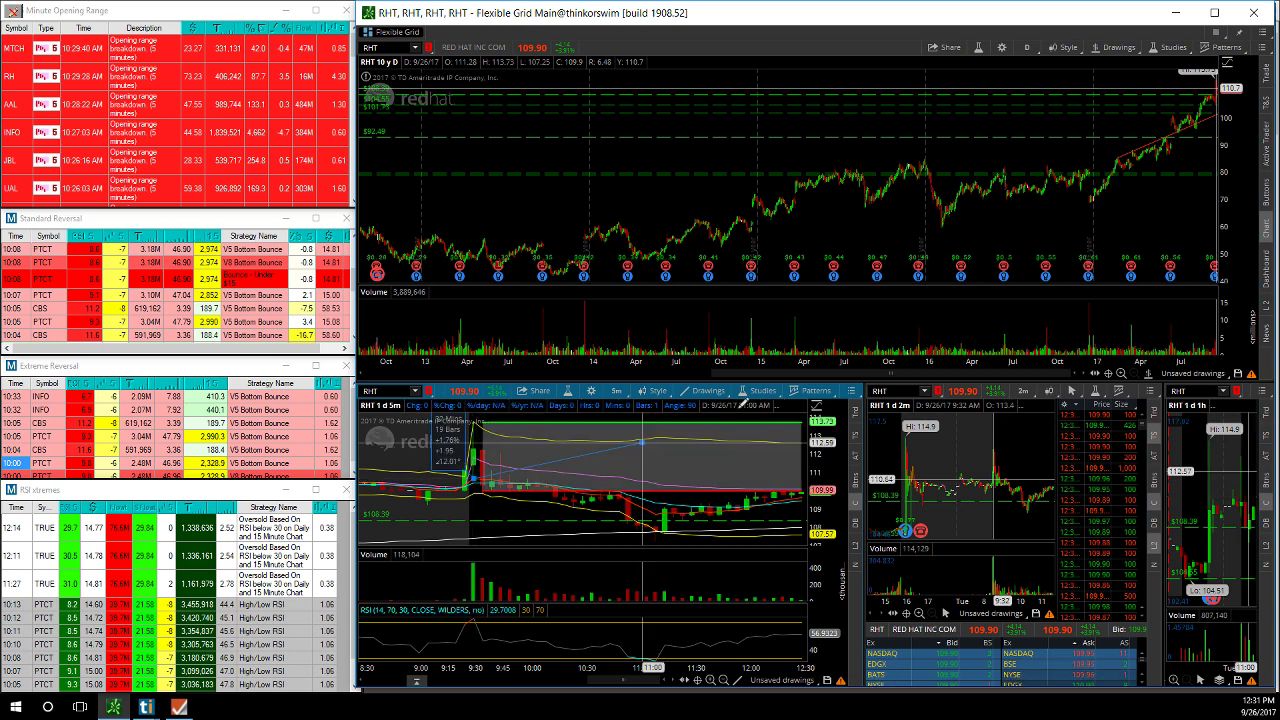
{"action": "left_click", "coordinate": [706, 390]}
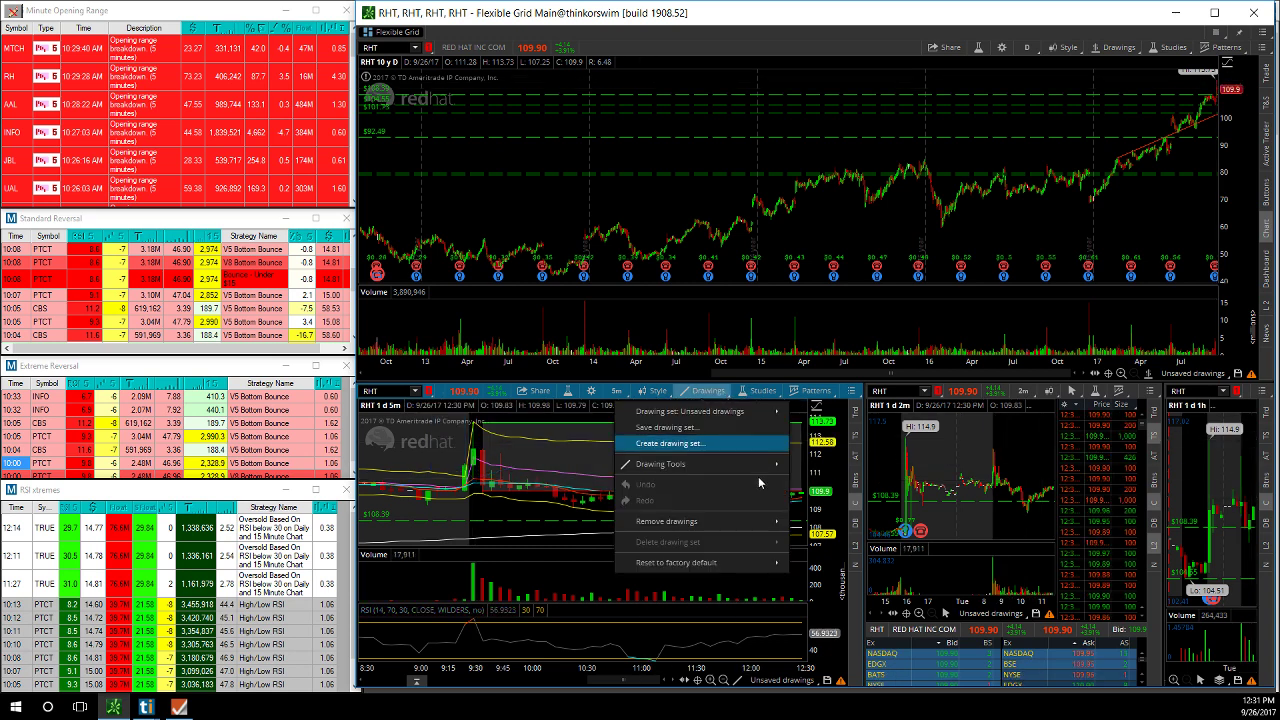
{"action": "mouse_move", "coordinate": [766, 469]}
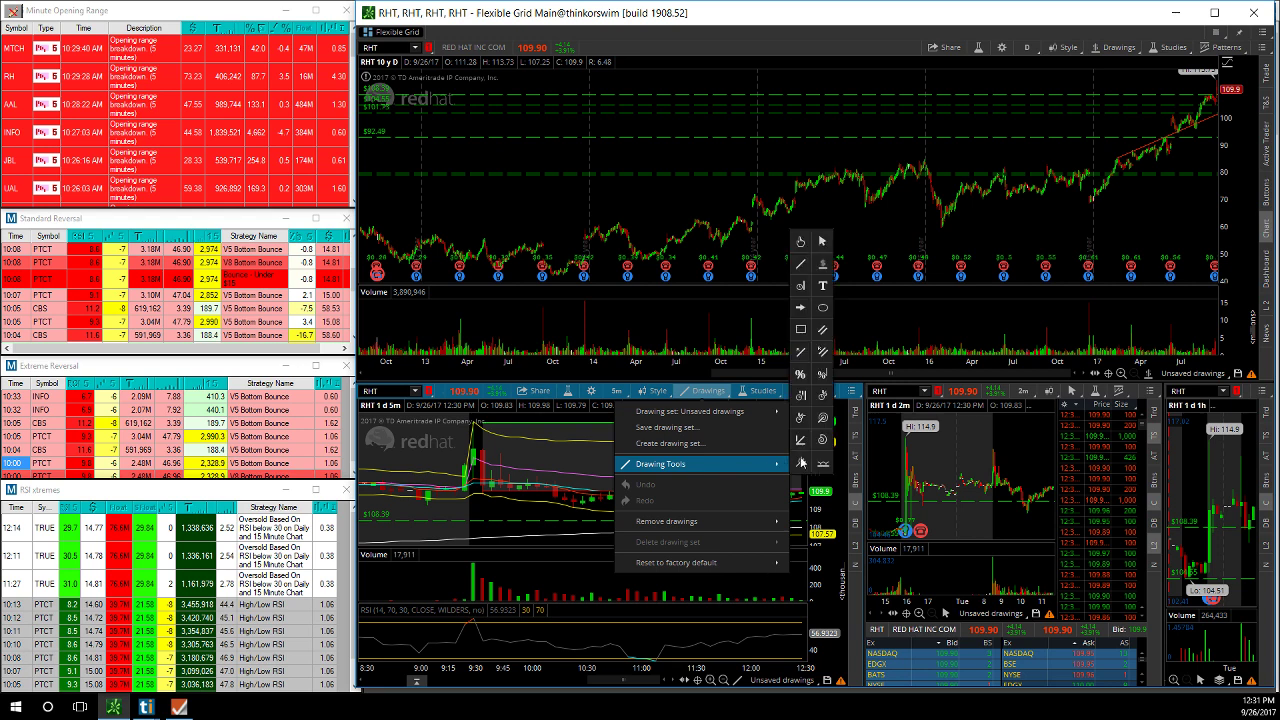
{"action": "left_click", "coordinate": [823, 265]}
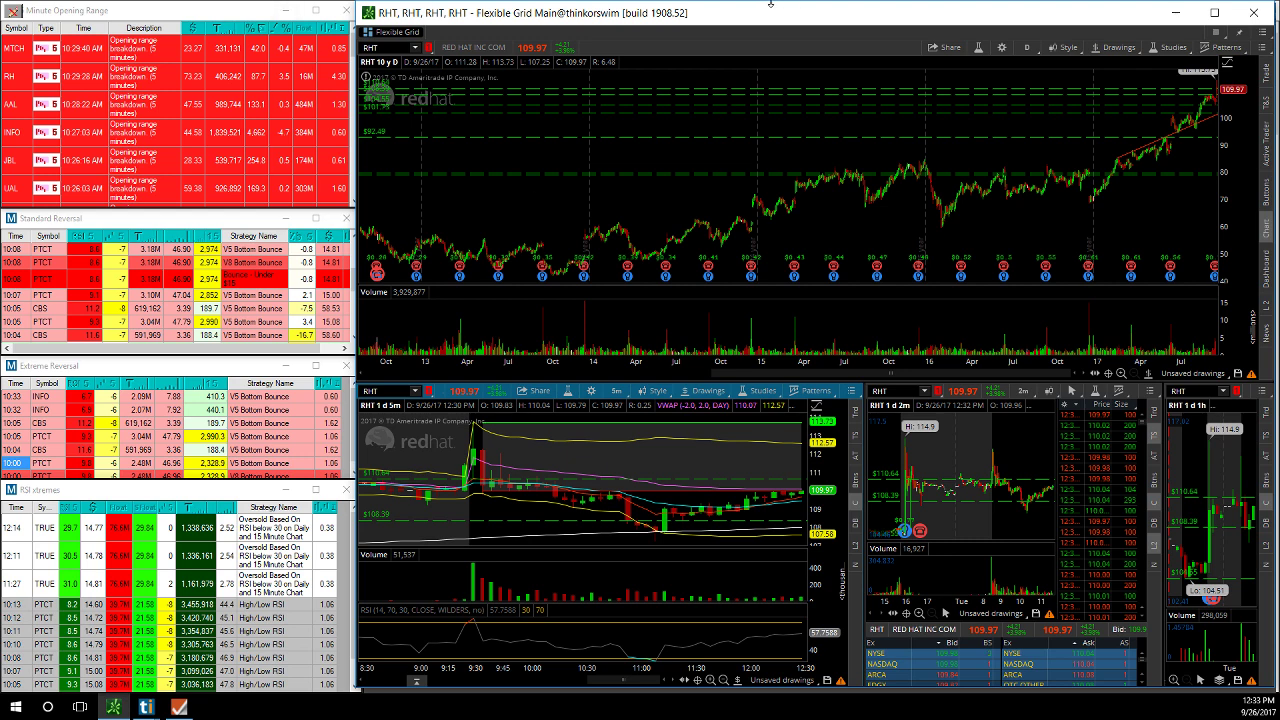
{"action": "left_click", "coordinate": [1176, 13]}
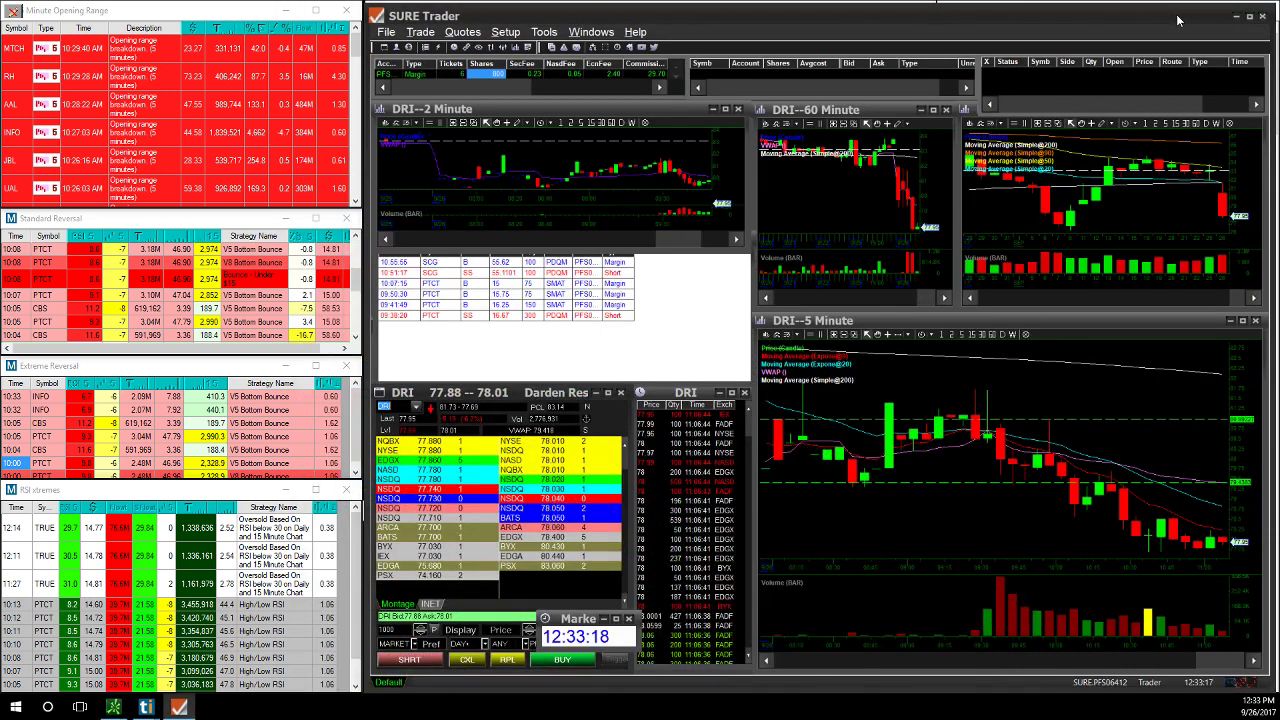